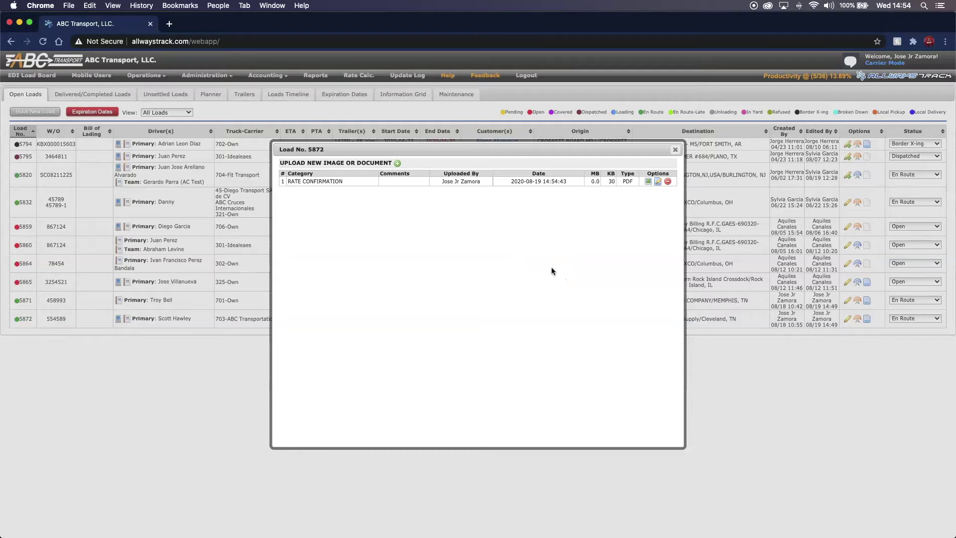
Step: Start uploading another document for load 5872
click(397, 164)
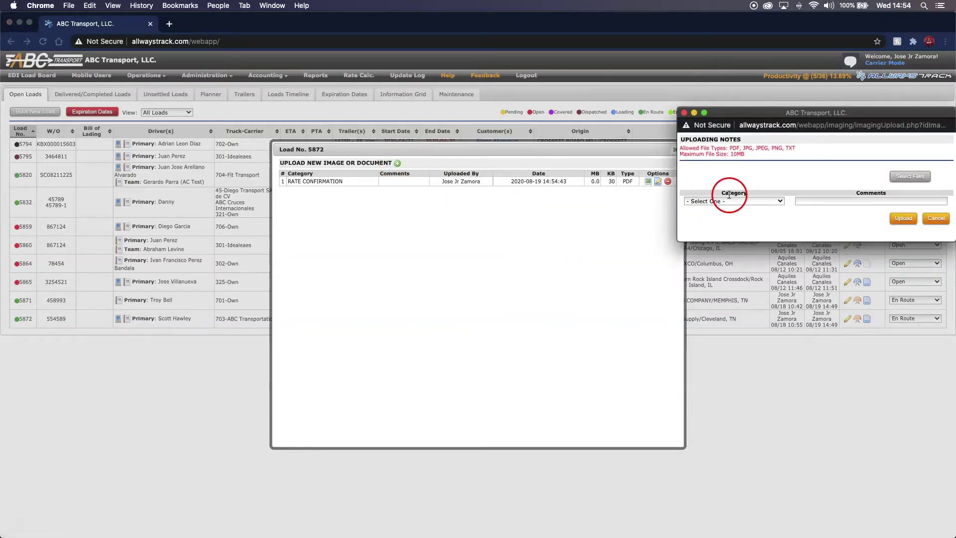
Step: Upload PROOF OF DELIVERY.pdf to load 5872 as a POD document, then close the documents window
click(779, 201)
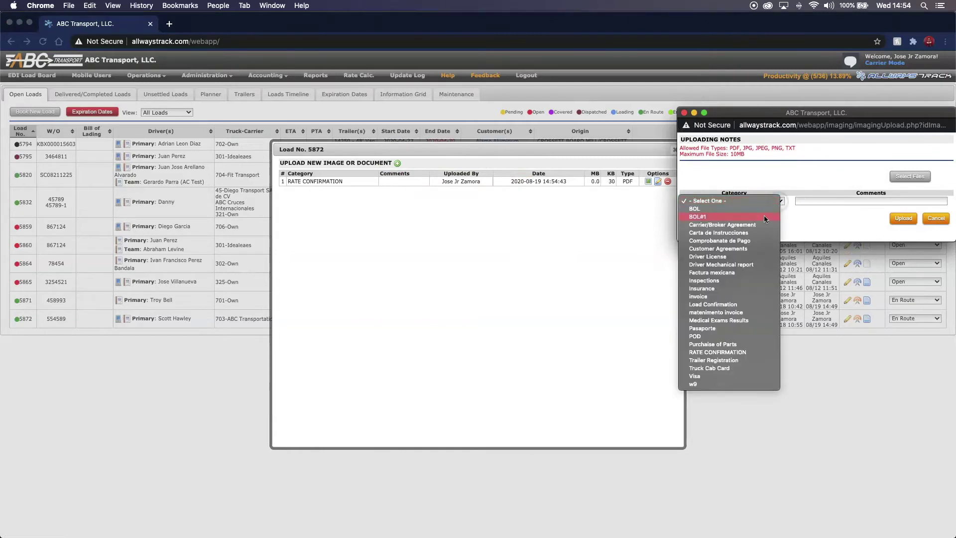
click(712, 337)
click(910, 181)
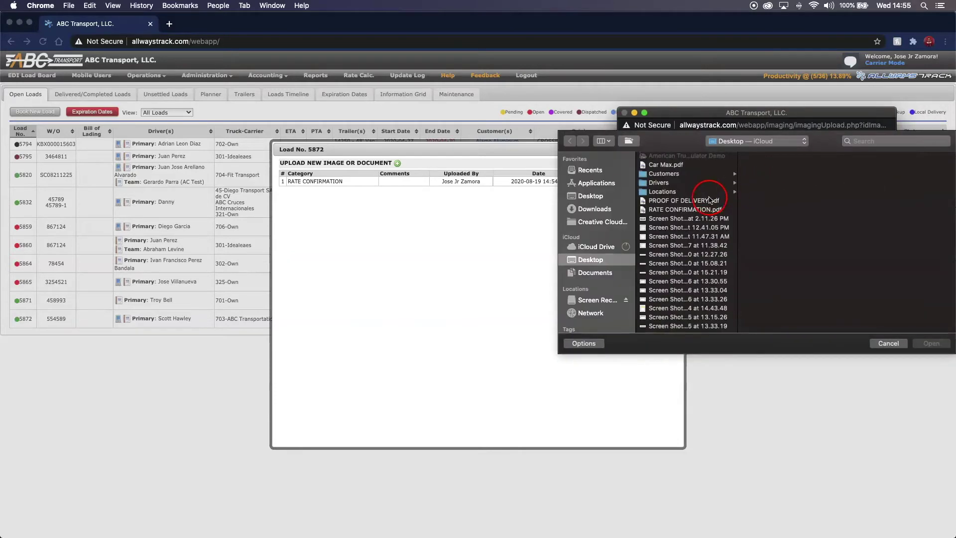
click(706, 201)
click(928, 344)
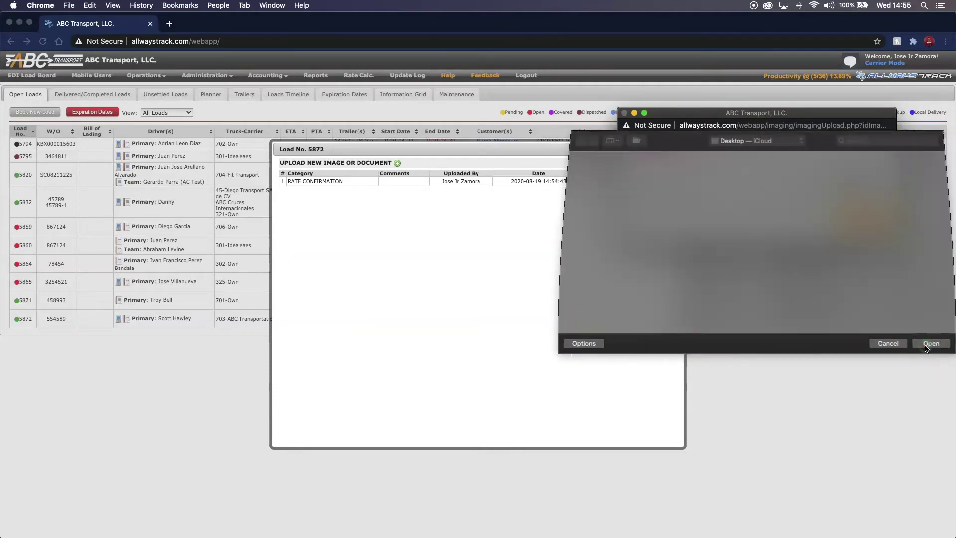
click(904, 218)
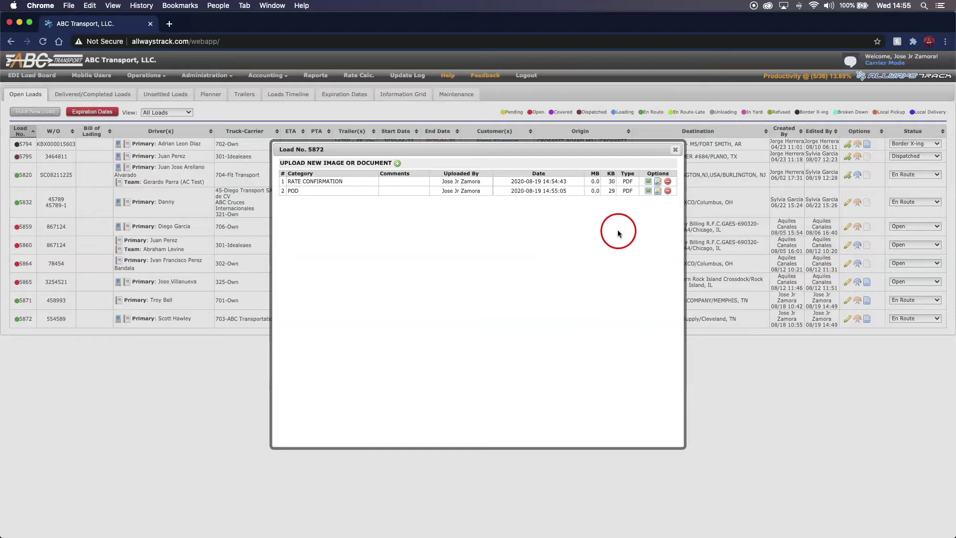
click(675, 150)
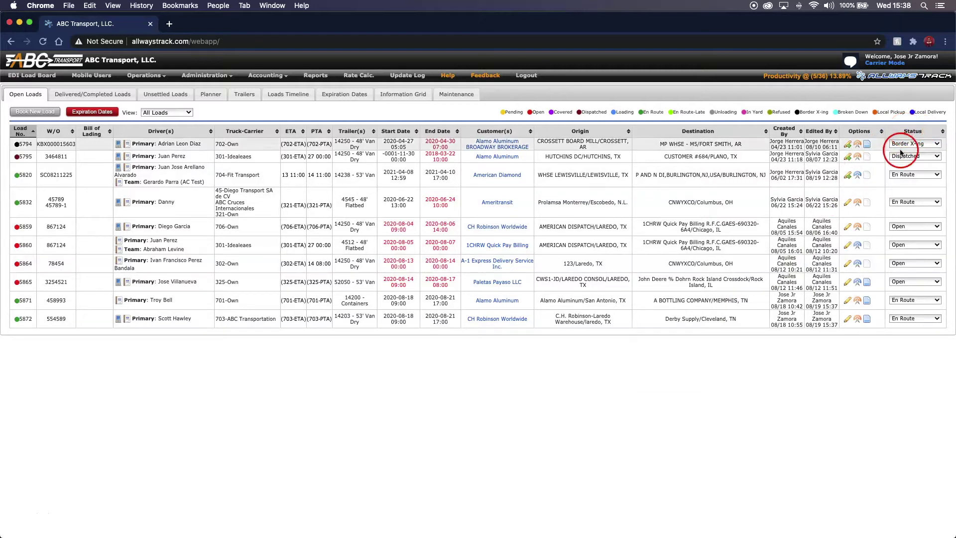
Step: Set loads 5871 and 5872 to Completed, closing each tracking preview
click(938, 301)
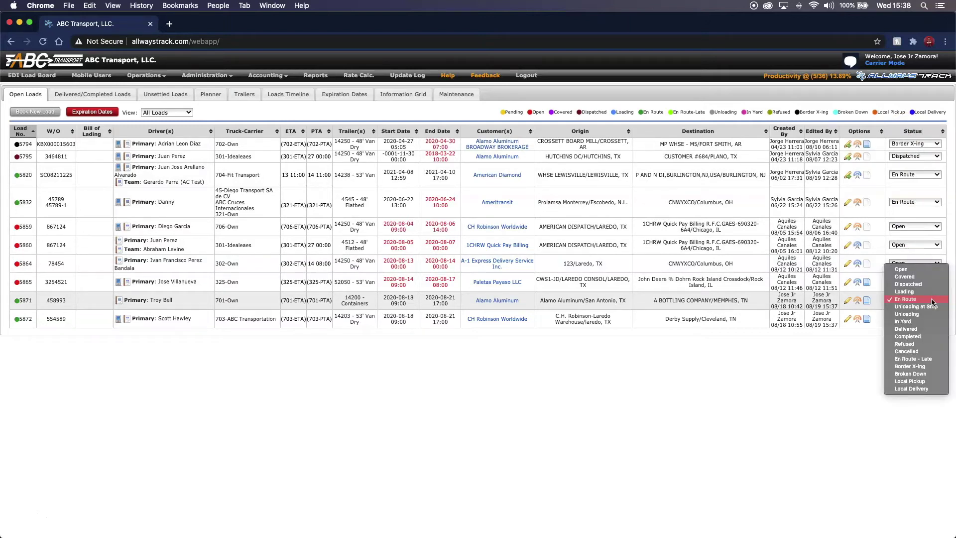
click(920, 337)
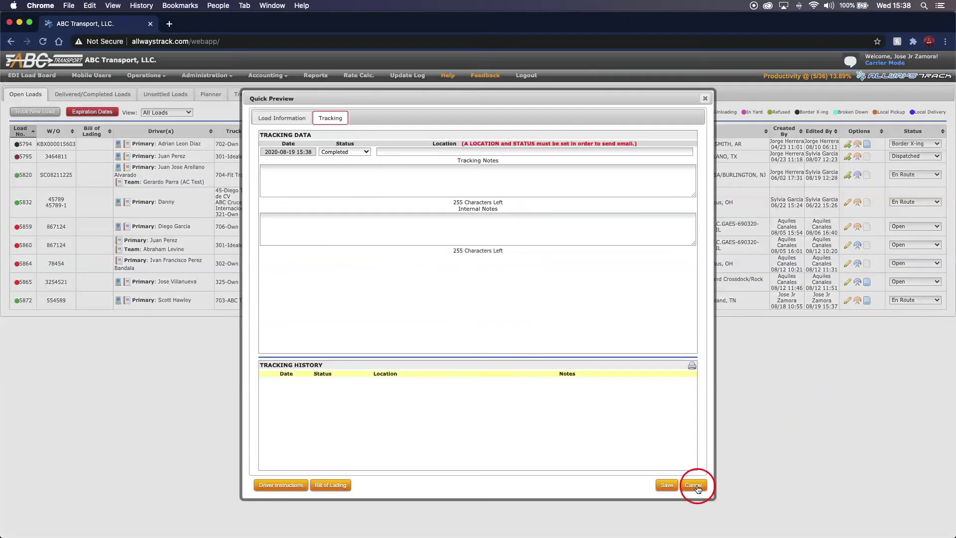
click(667, 489)
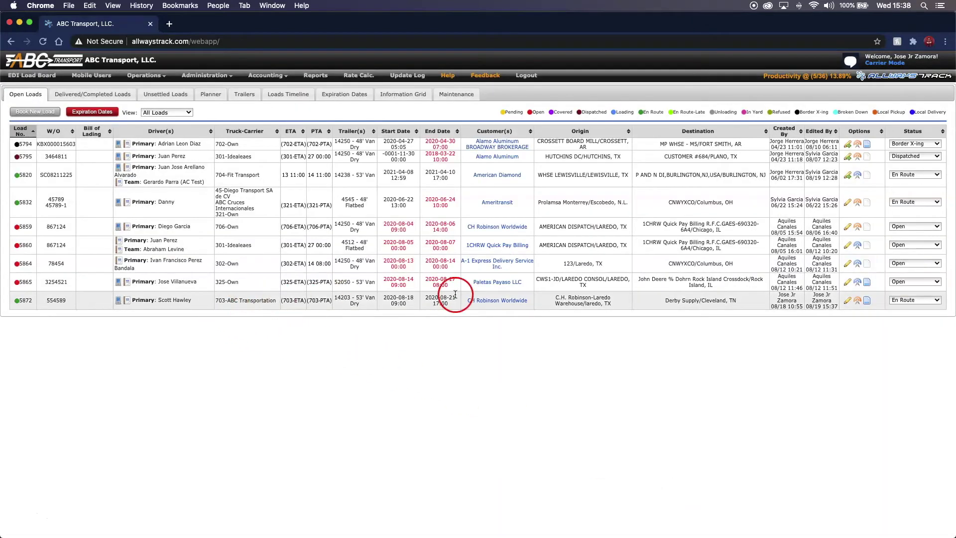
click(935, 300)
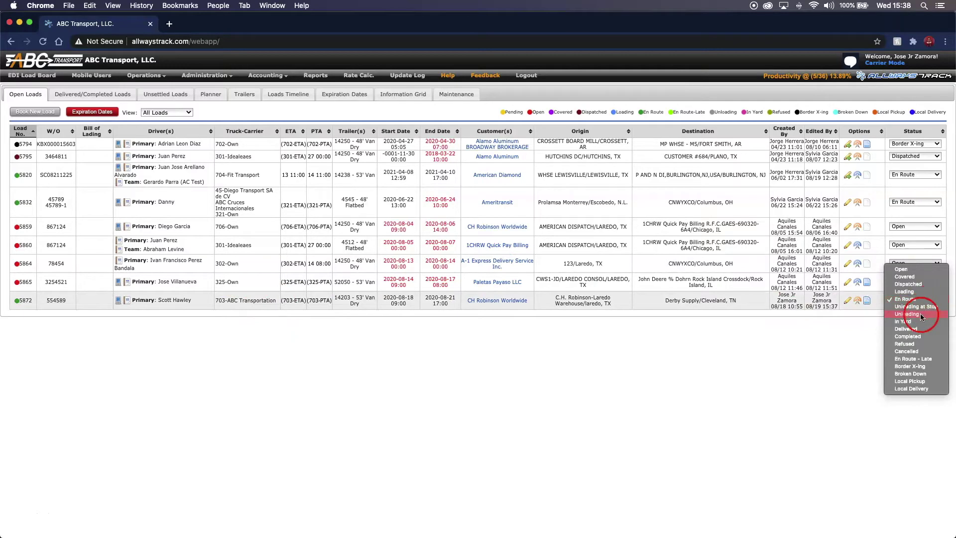
click(915, 337)
click(661, 488)
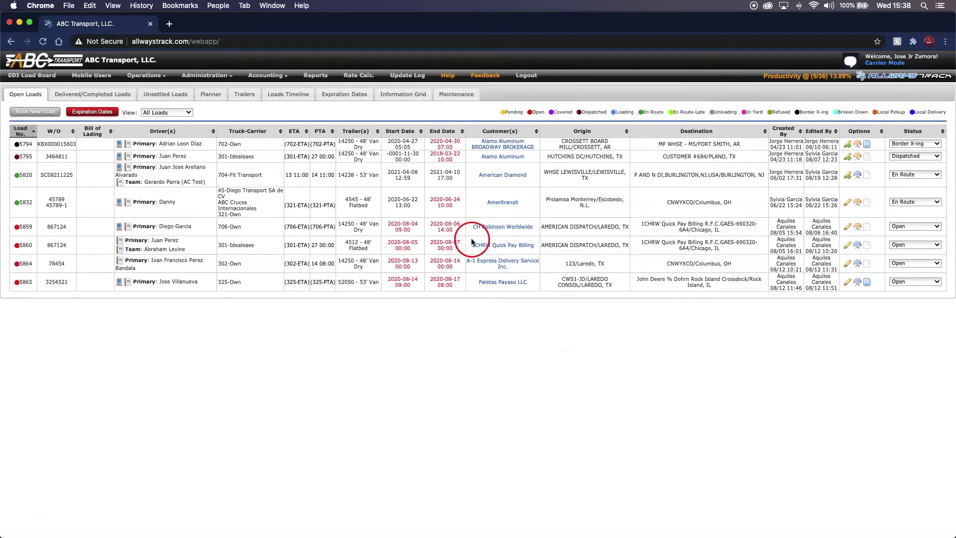
Step: Show the Delivered/Completed loads list, then go to the Invoicing Manager under Accounting
click(89, 95)
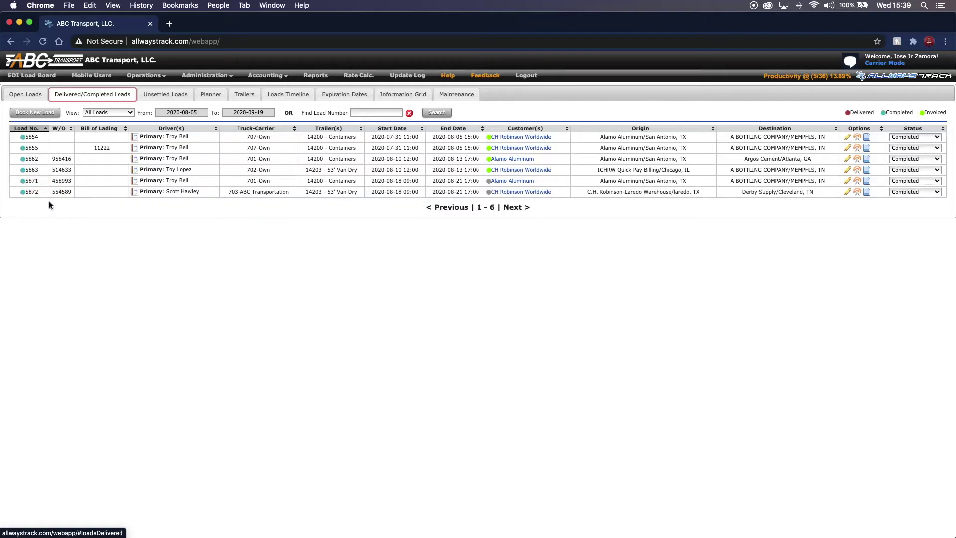
mouse_move(268, 76)
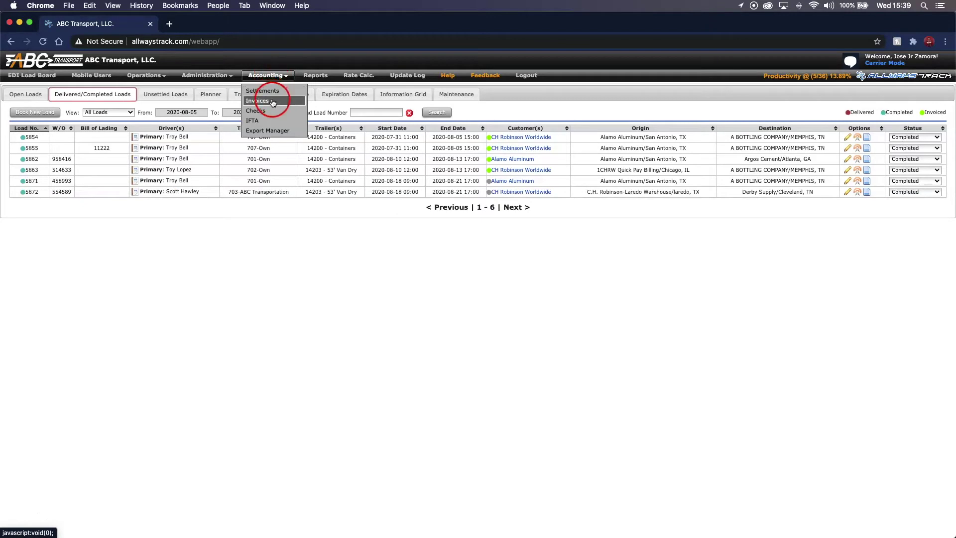
click(273, 101)
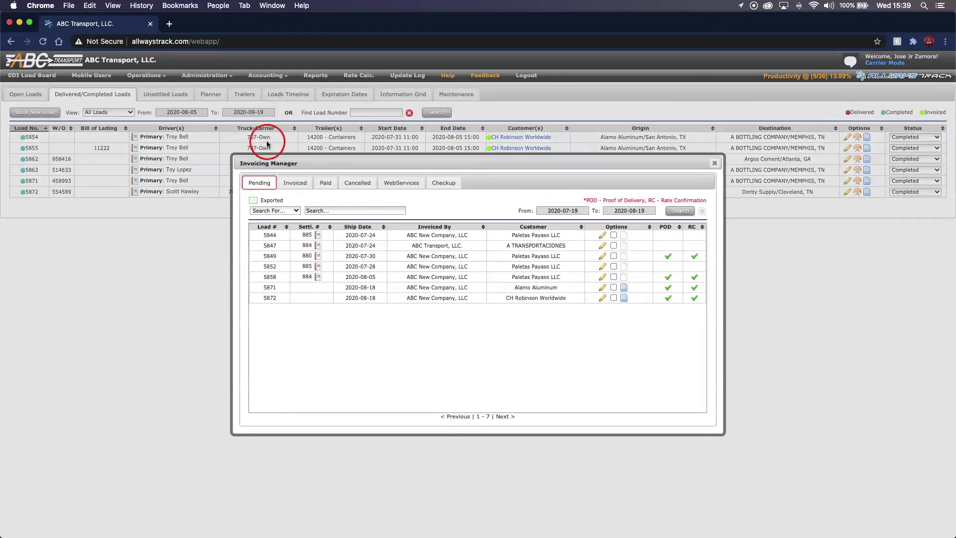
Step: Select pending loads 5871 and 5872, create their invoices, and view the Invoiced list
click(264, 182)
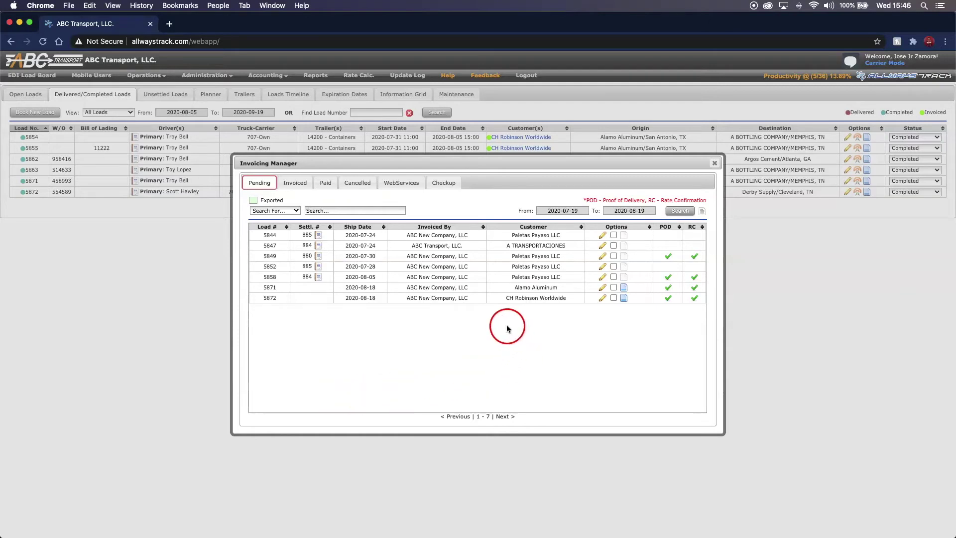
click(614, 288)
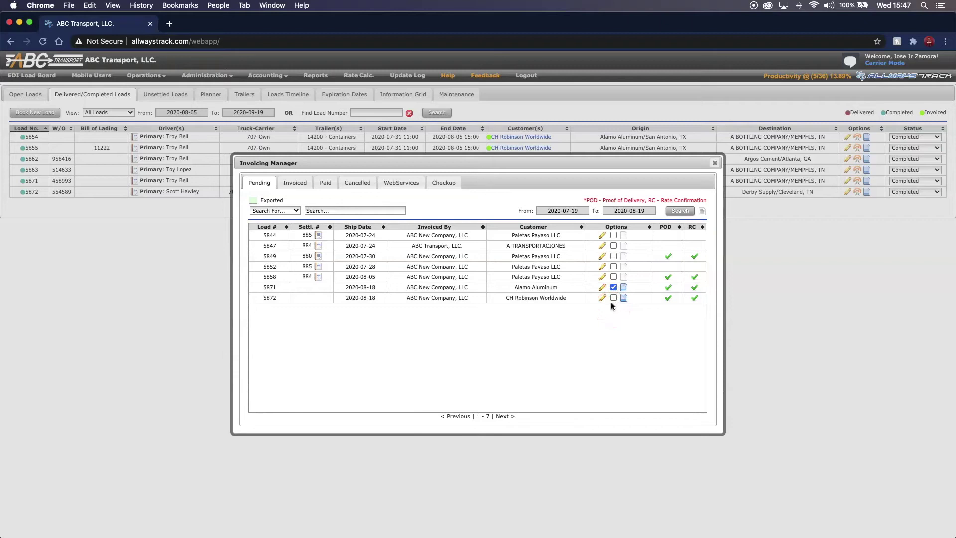
click(613, 288)
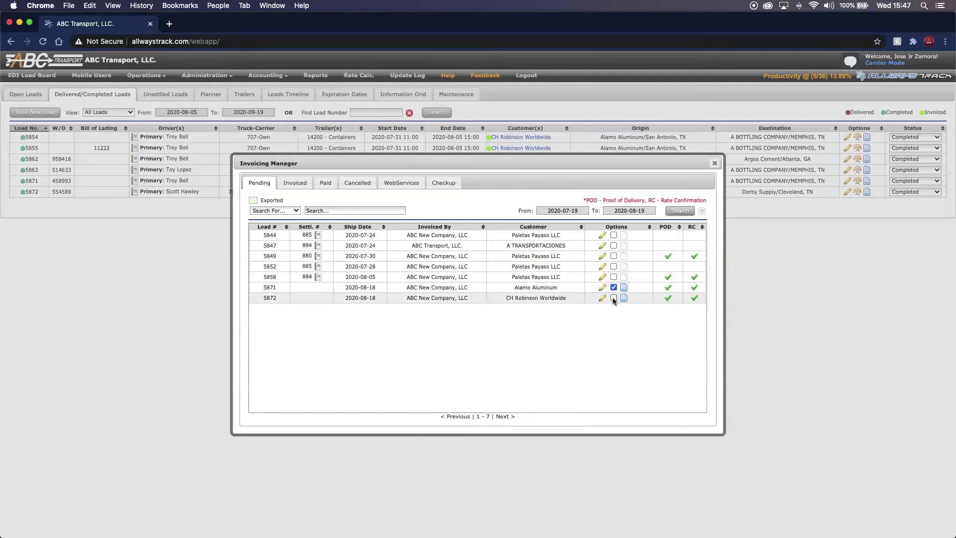
click(613, 298)
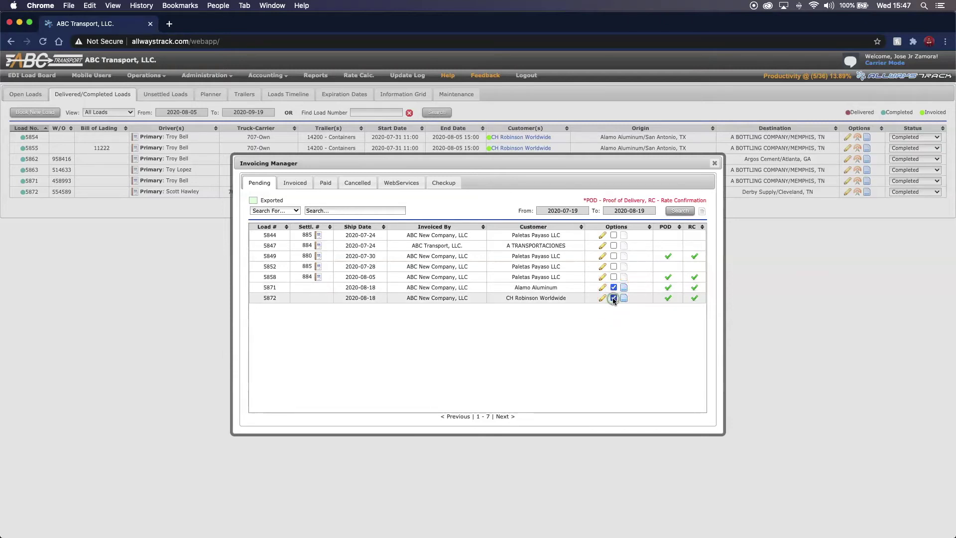
click(703, 214)
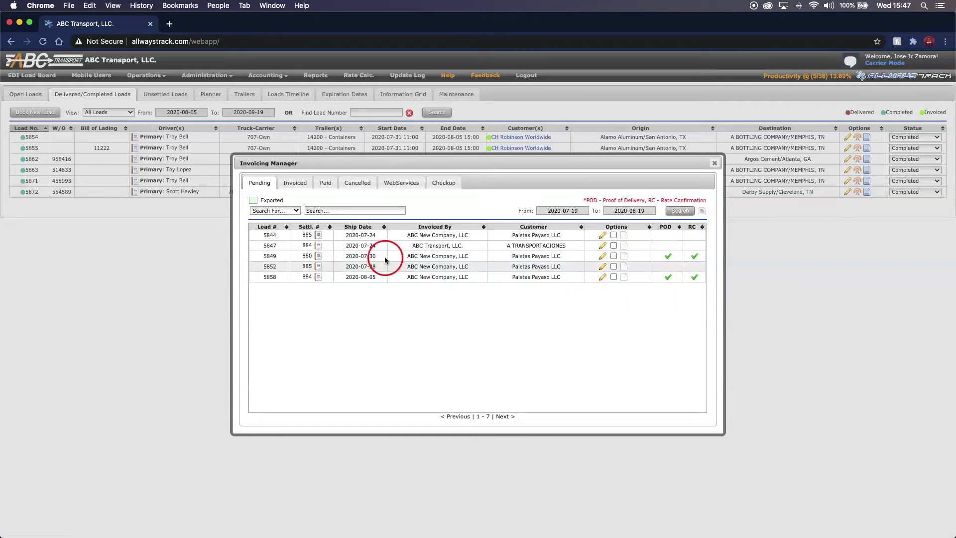
click(300, 187)
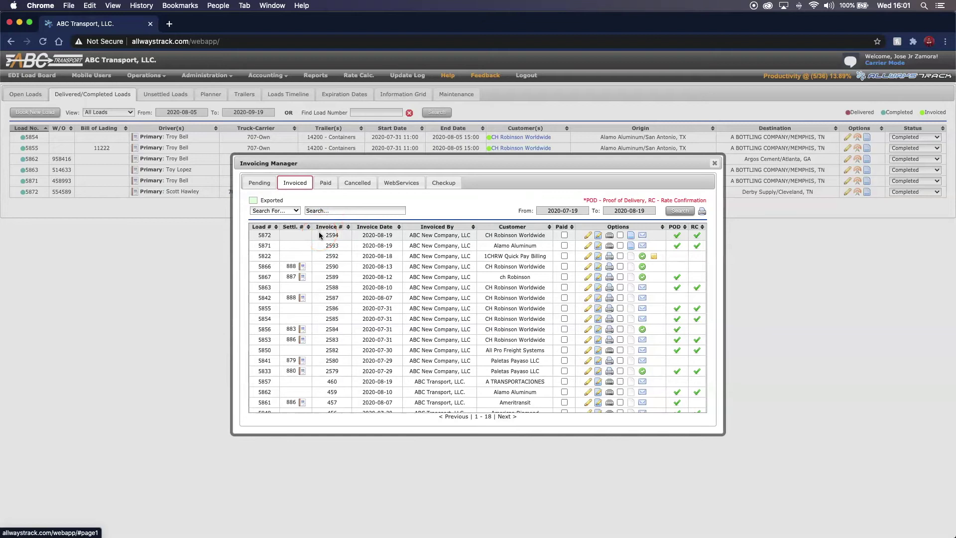
Step: Review invoices 2593 and 2594, then go to the Active Web Services page
mouse_move(324, 235)
mouse_down()
mouse_move(321, 242)
mouse_move(340, 246)
mouse_up()
click(402, 185)
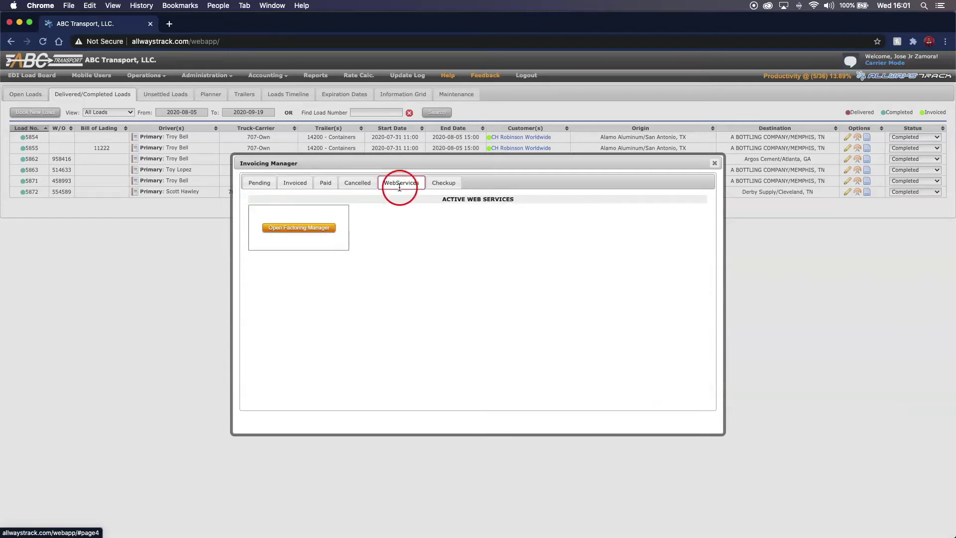
Step: Open the Factoring Manager and scroll down to invoices 2593 and 2594 pending delivery
click(324, 228)
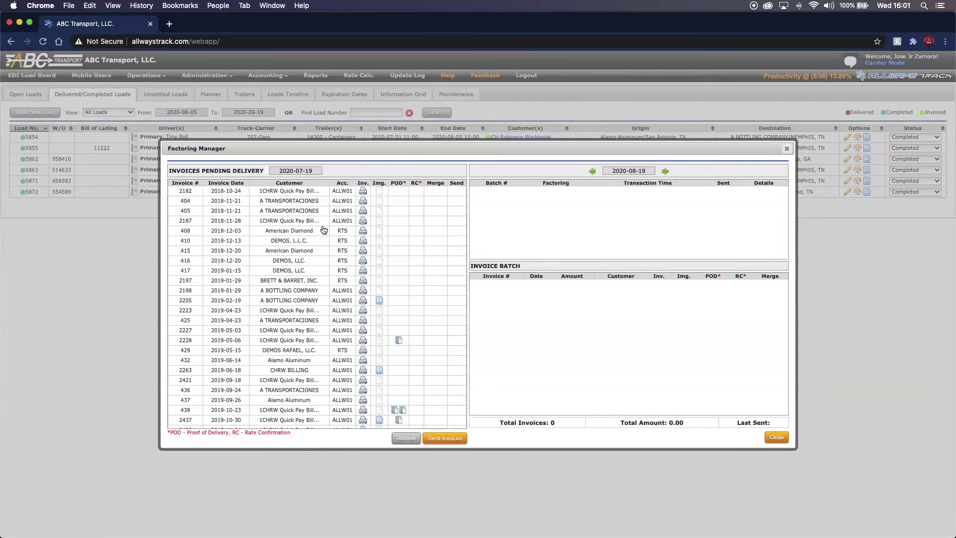
scroll(324, 230, down, 15)
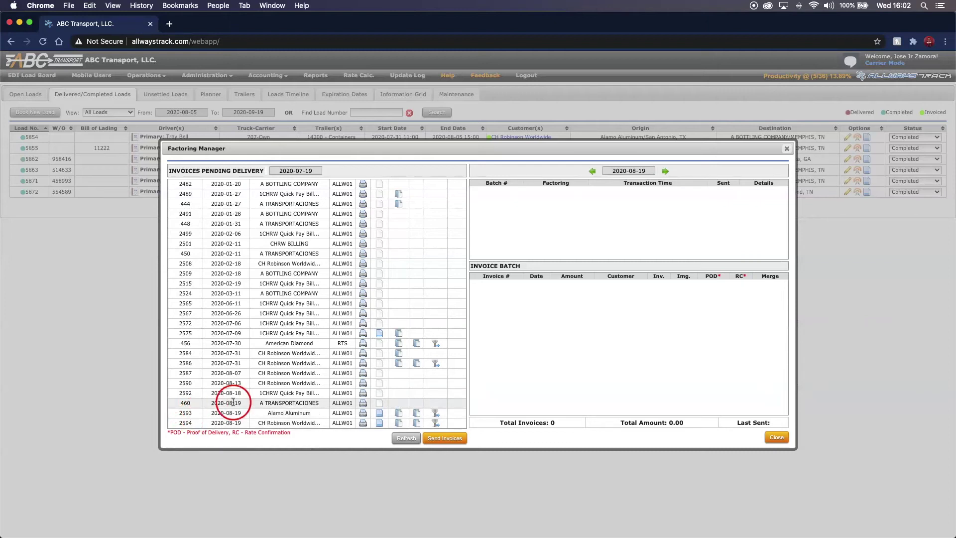
Step: Merge and save PDFs for invoices 2593 and 2594, then delete invoice 2593's merged file
click(414, 398)
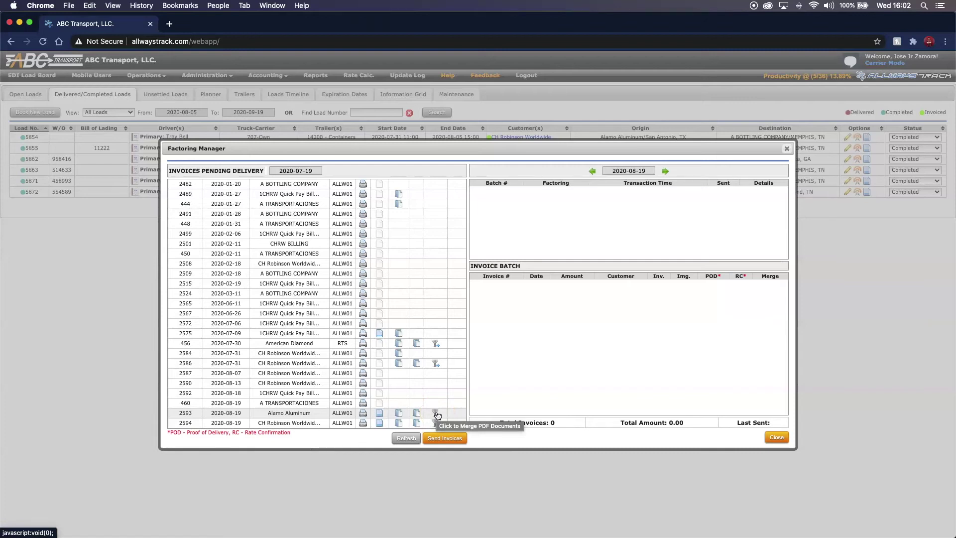
click(436, 413)
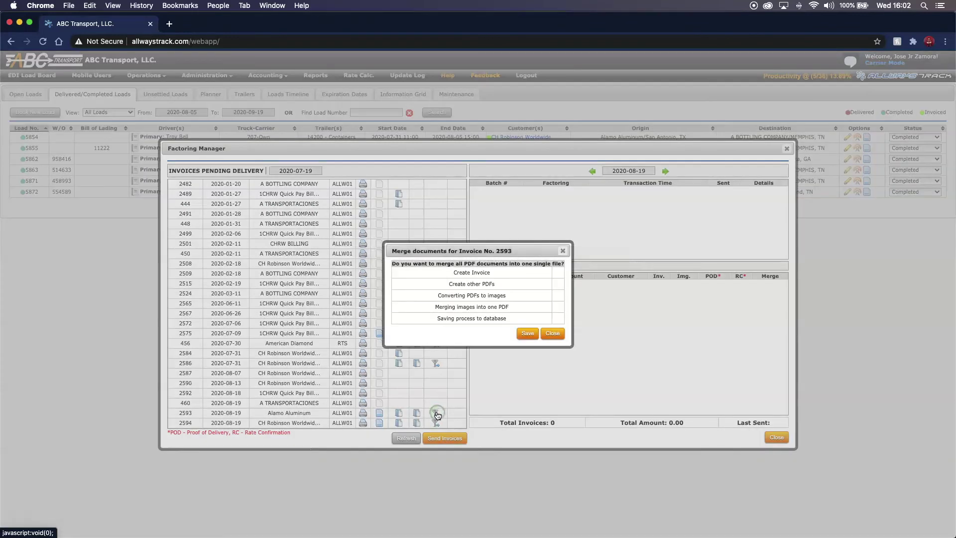
click(527, 334)
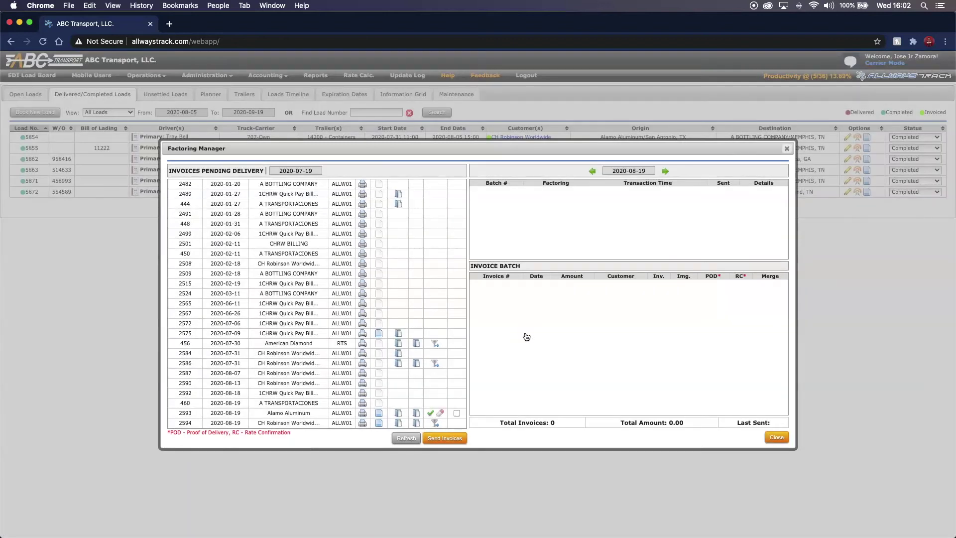
click(481, 369)
click(435, 424)
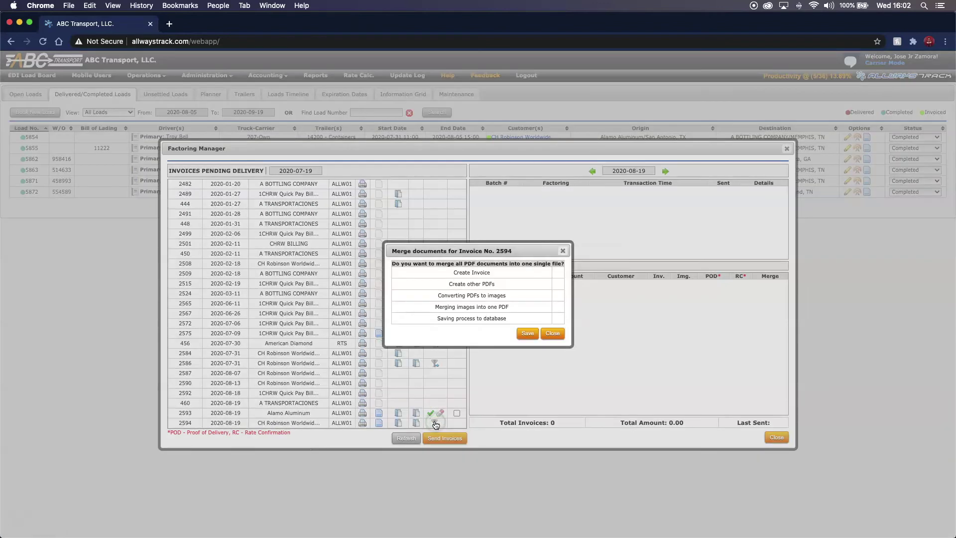
click(521, 336)
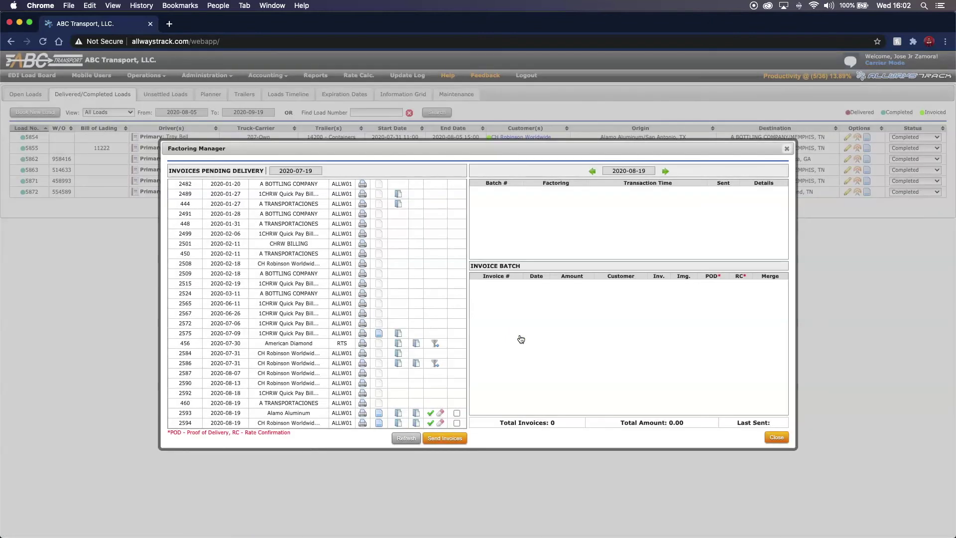
click(474, 376)
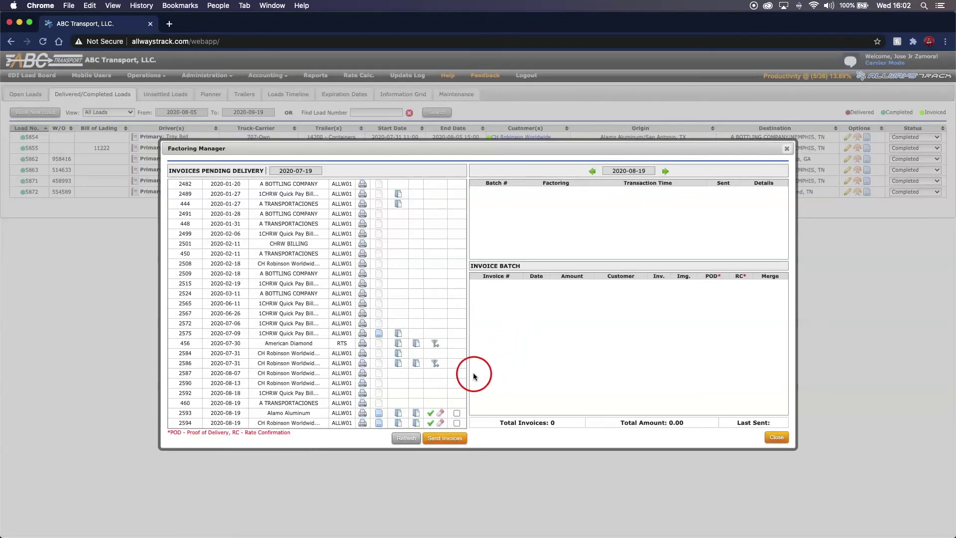
click(440, 414)
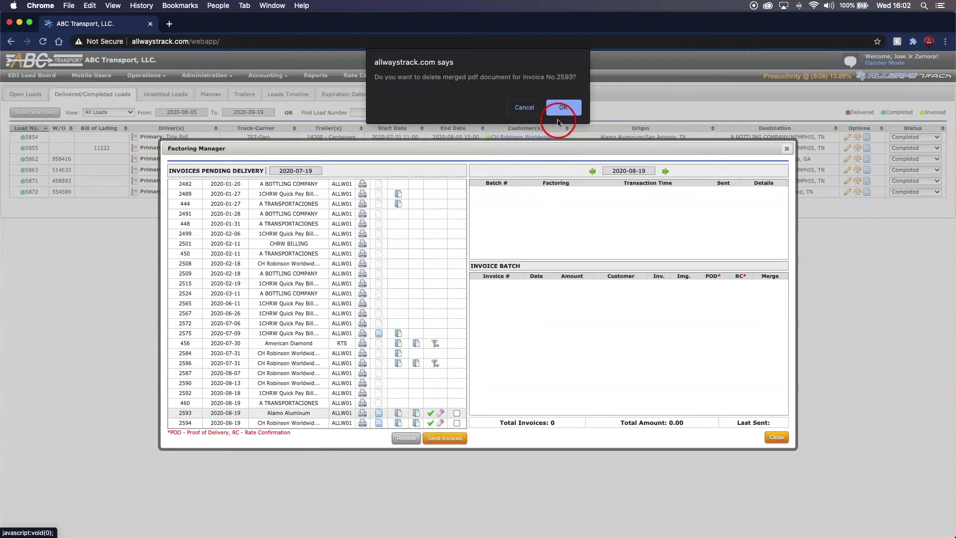
click(558, 121)
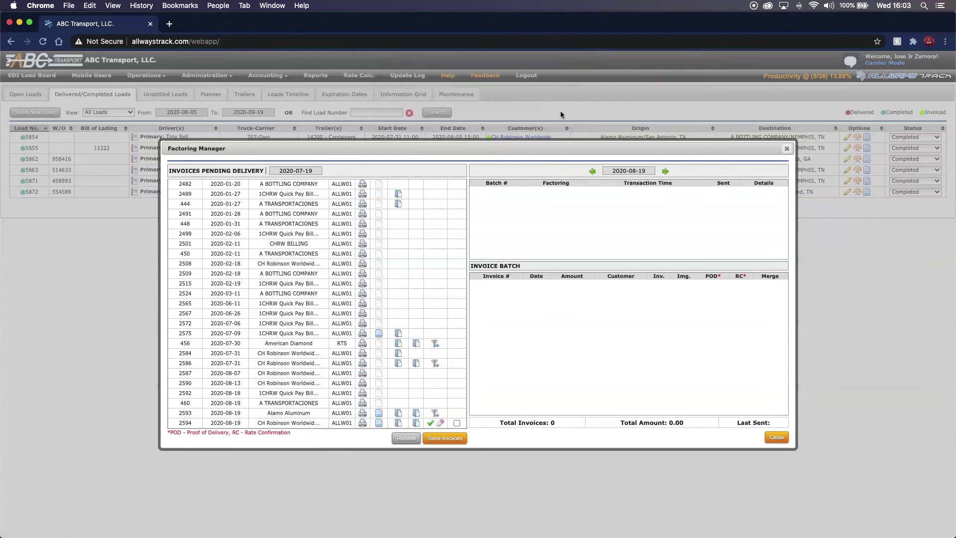